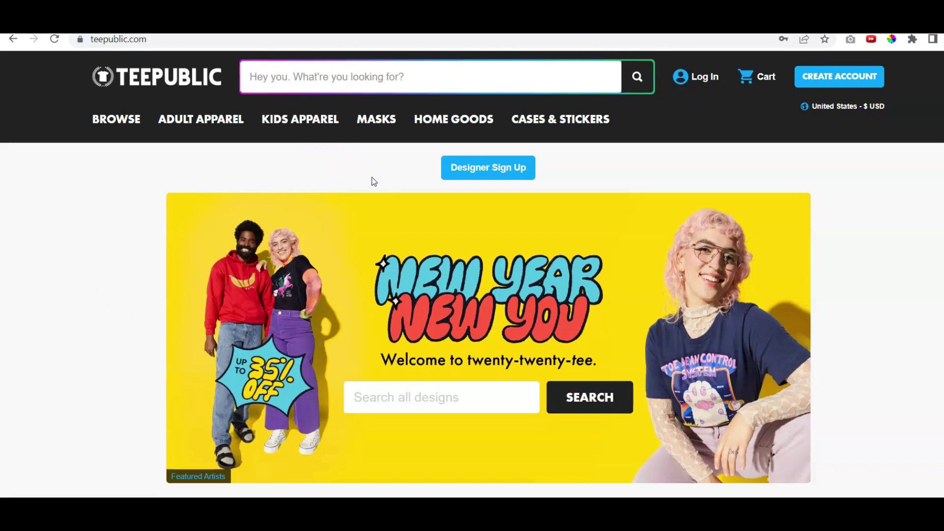
# Search TeePublic for 'cat shirt', sort by newest, and open the Get in Loser tacos shirt page.
pyautogui.click(307, 172)
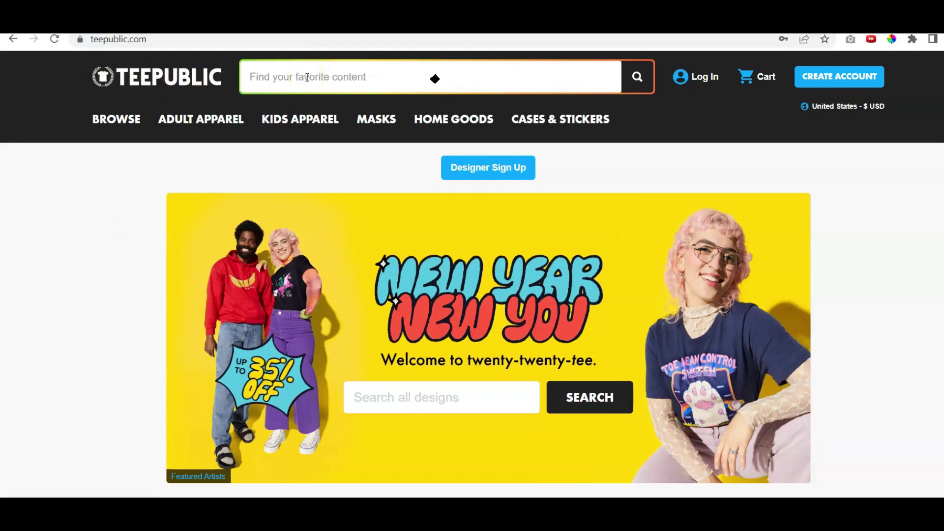
pyautogui.click(307, 77)
pyautogui.write('cat shirt')
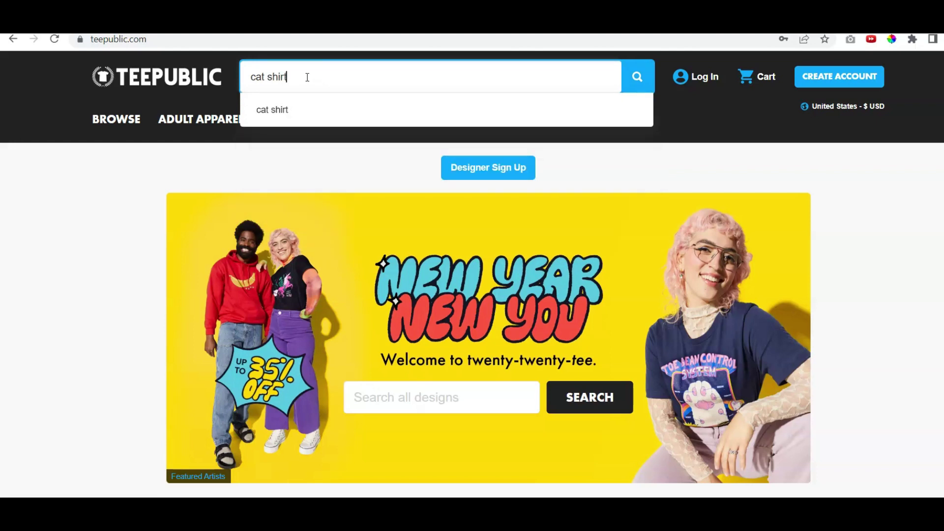
pyautogui.click(631, 88)
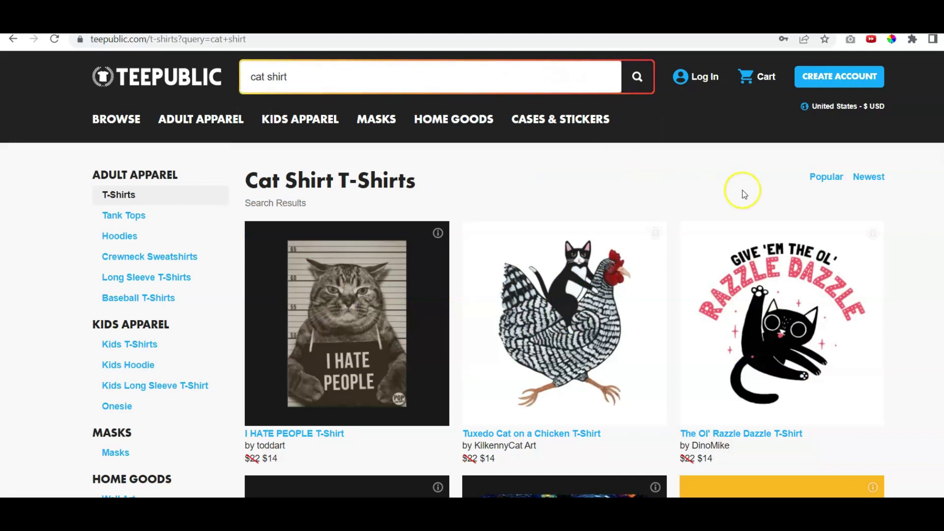
pyautogui.click(869, 178)
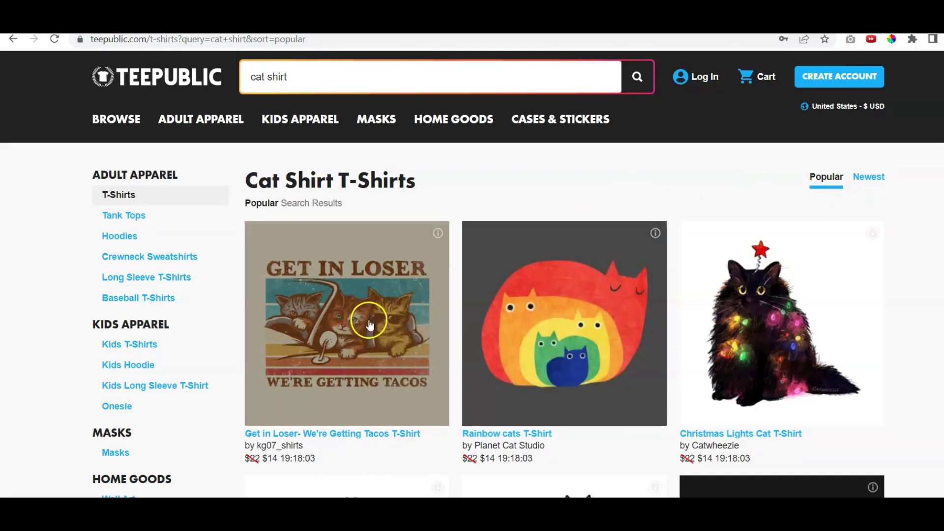
pyautogui.click(366, 293)
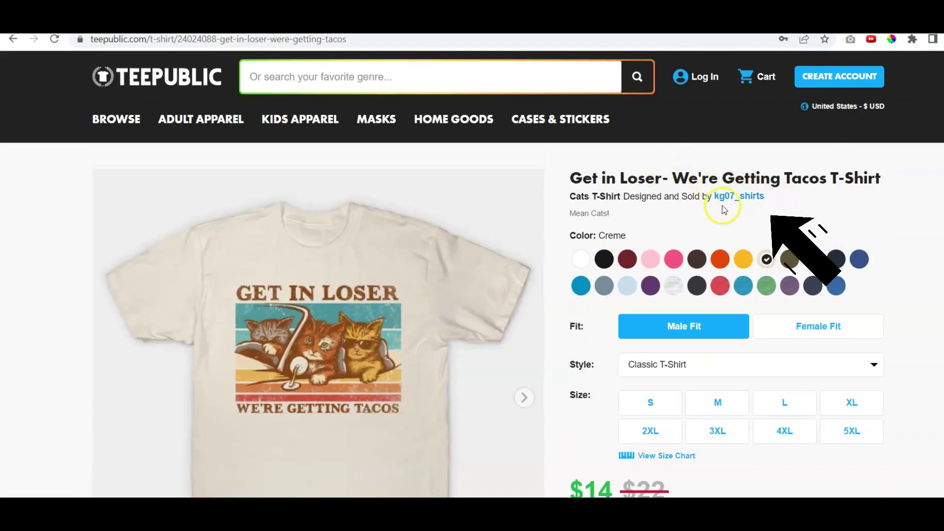
# Visit the tacos shirt designer's storefront and scroll through its cover photo and designs.
pyautogui.click(754, 196)
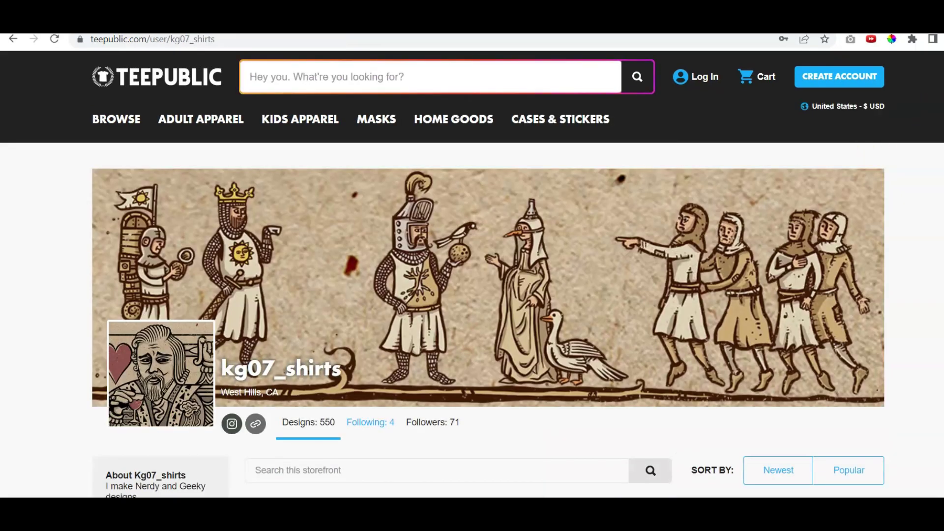
pyautogui.scroll(-2, 369, 187)
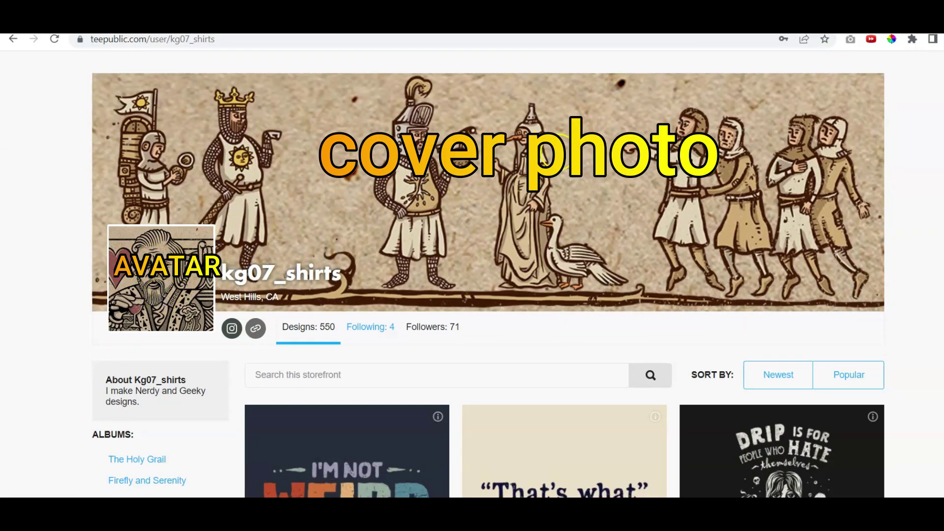
pyautogui.scroll(-5, 473, 276)
pyautogui.scroll(7, 472, 275)
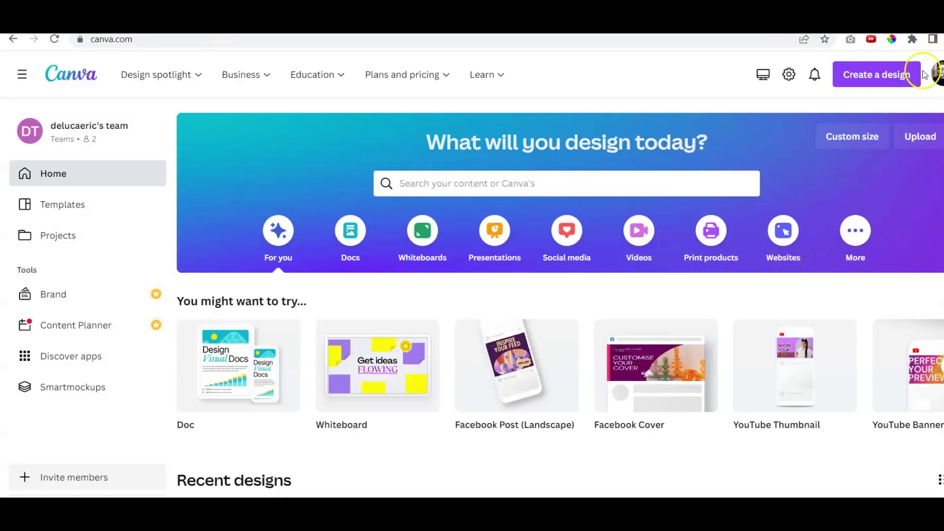
# Create a blank Canva design with custom width 1000 px and height 300 px.
pyautogui.click(885, 74)
pyautogui.write('1000')
pyautogui.click(785, 165)
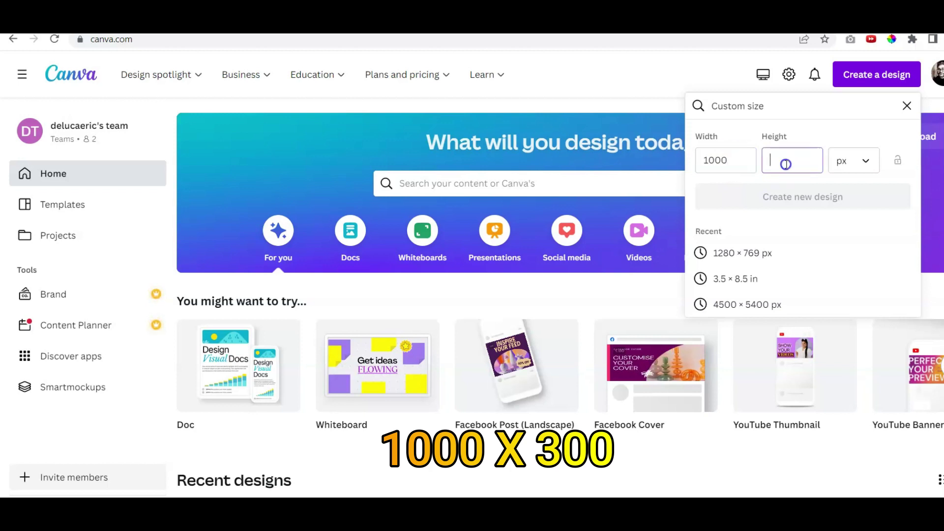
pyautogui.write('300')
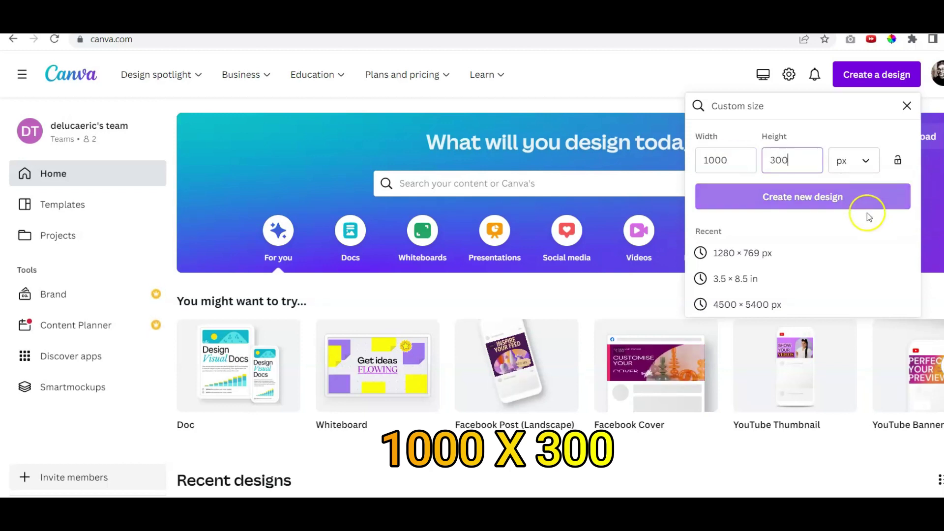
pyautogui.click(818, 204)
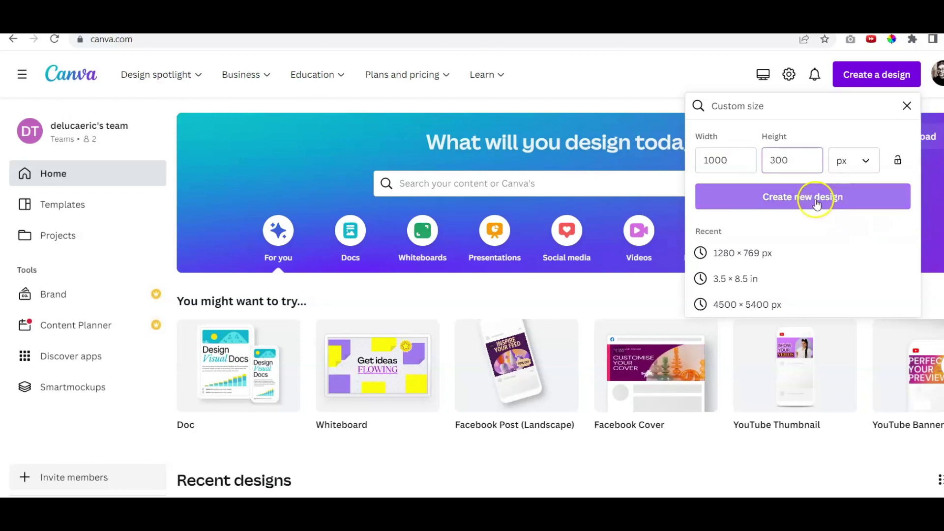
pyautogui.click(816, 203)
pyautogui.moveTo(274, 211); pyautogui.dragTo(272, 141)
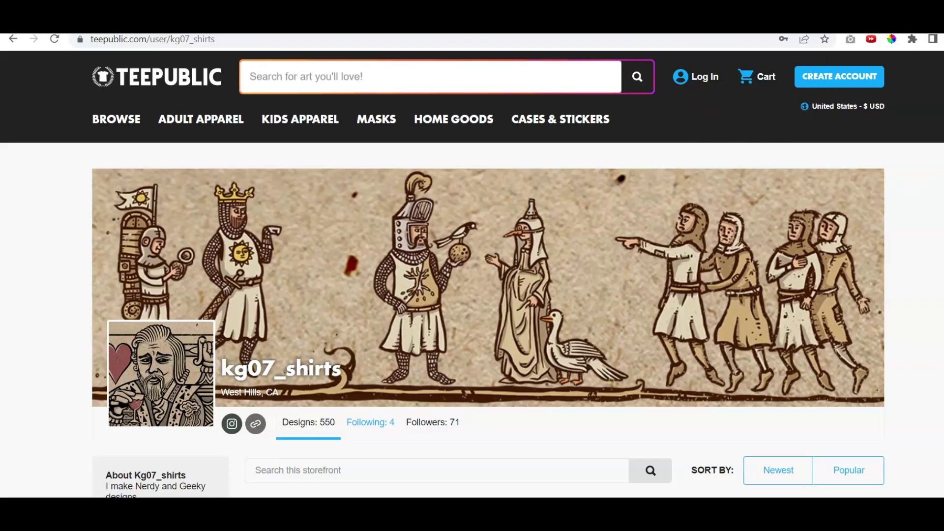
# Run a new TeePublic search for 'cat shirt'.
pyautogui.scroll(-4, 472, 275)
pyautogui.scroll(-3, 472, 275)
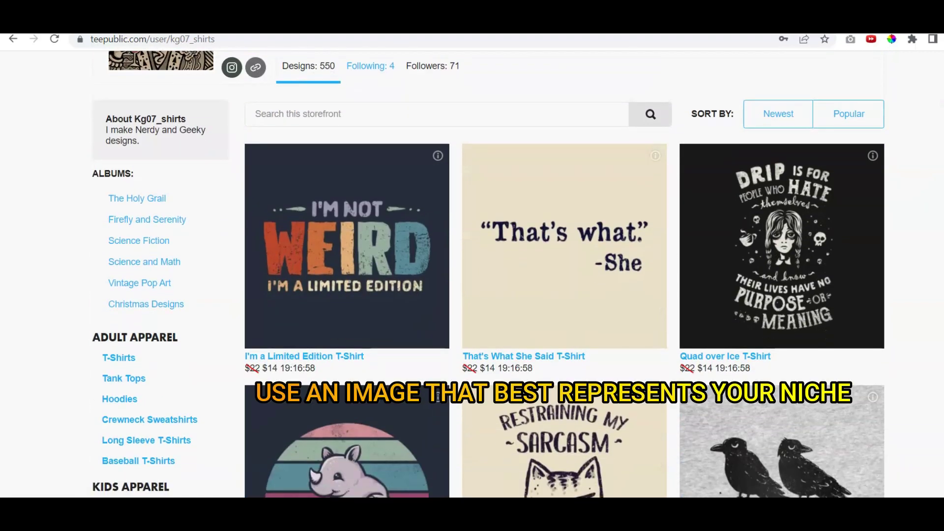
pyautogui.scroll(7, 472, 275)
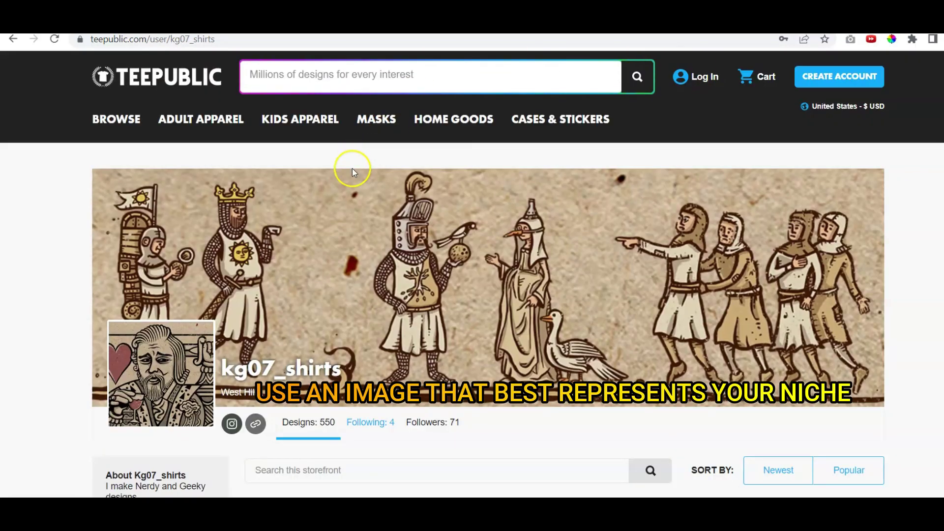
pyautogui.click(285, 86)
pyautogui.write('ca')
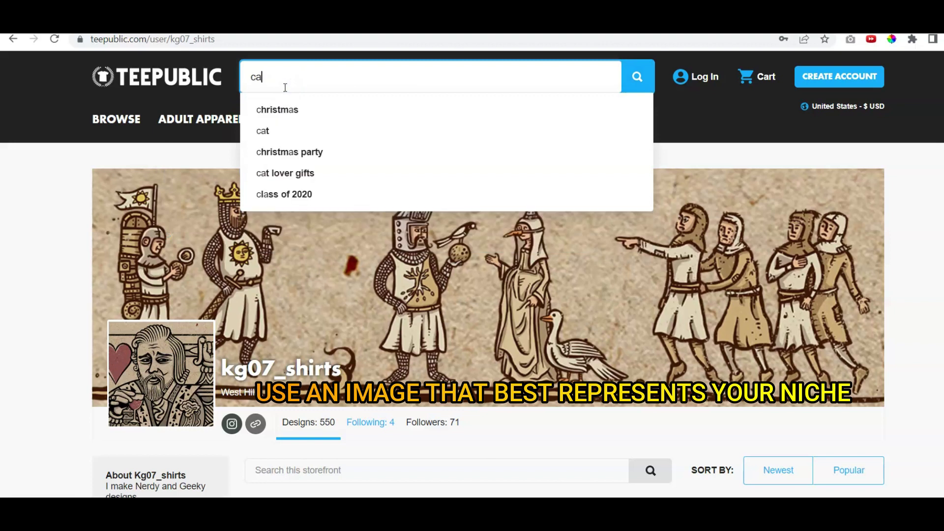
pyautogui.write('t shirt')
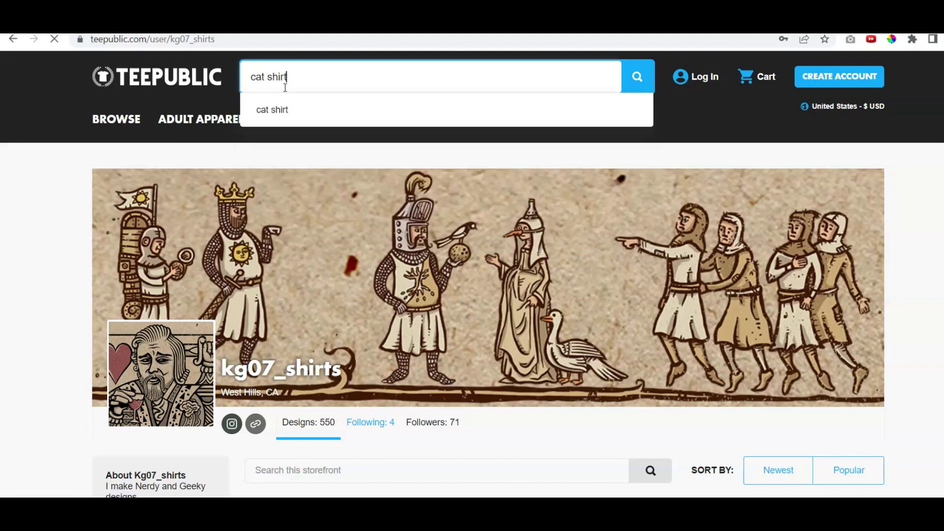
pyautogui.press('Return')
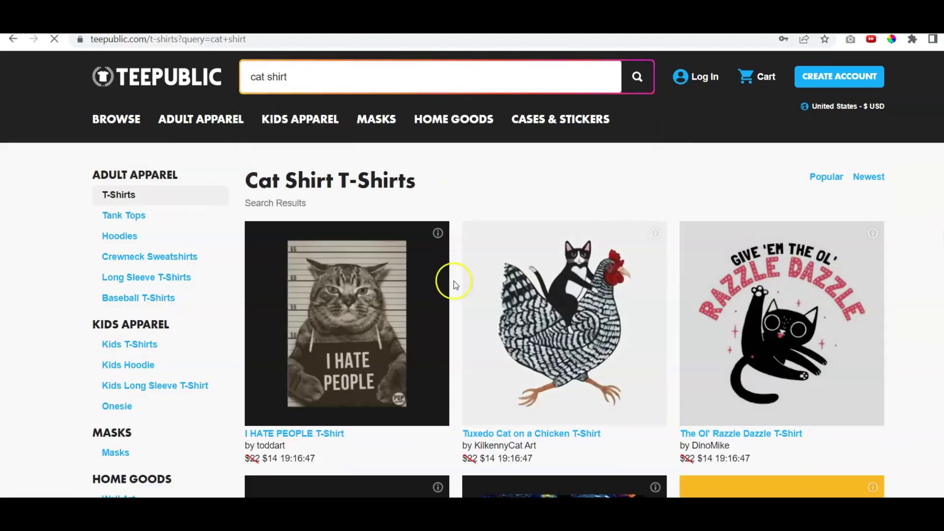
# Open the Are you asleep yet? T-Shirt and view its designer's peeking-cat storefront.
pyautogui.scroll(-12, 454, 284)
pyautogui.click(565, 211)
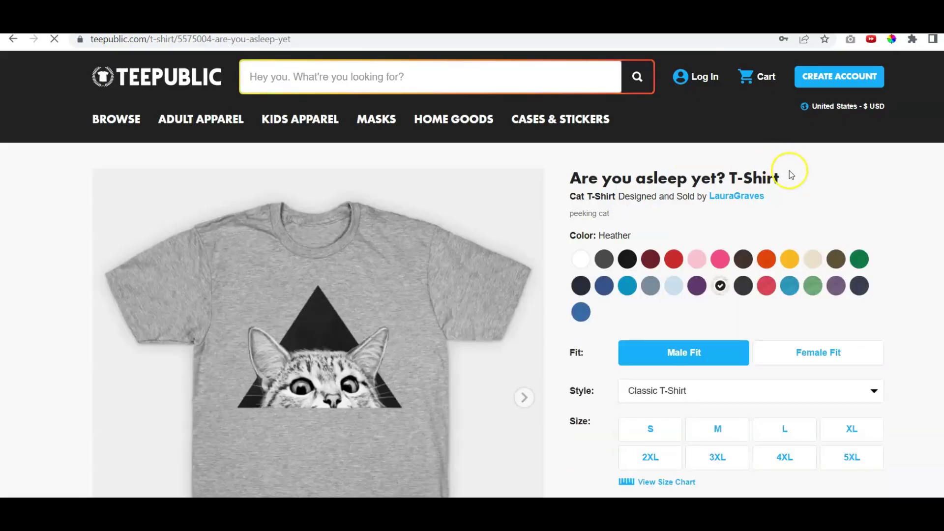
pyautogui.click(757, 197)
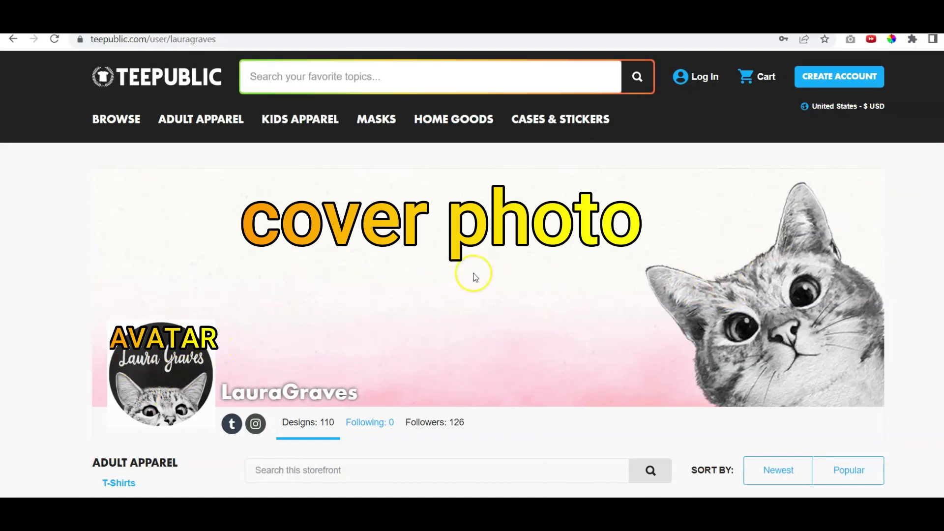
pyautogui.click(414, 38)
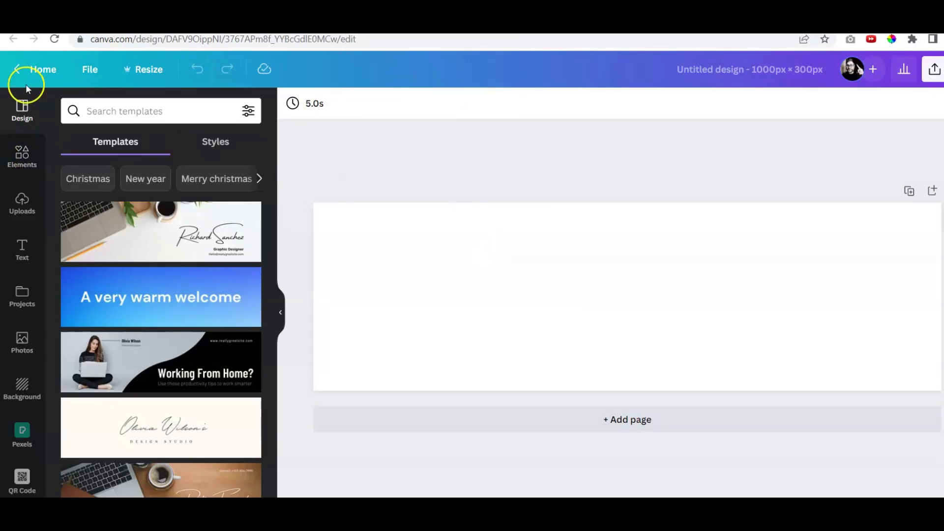
# Search Canva's Elements library for 'cat'.
pyautogui.click(24, 158)
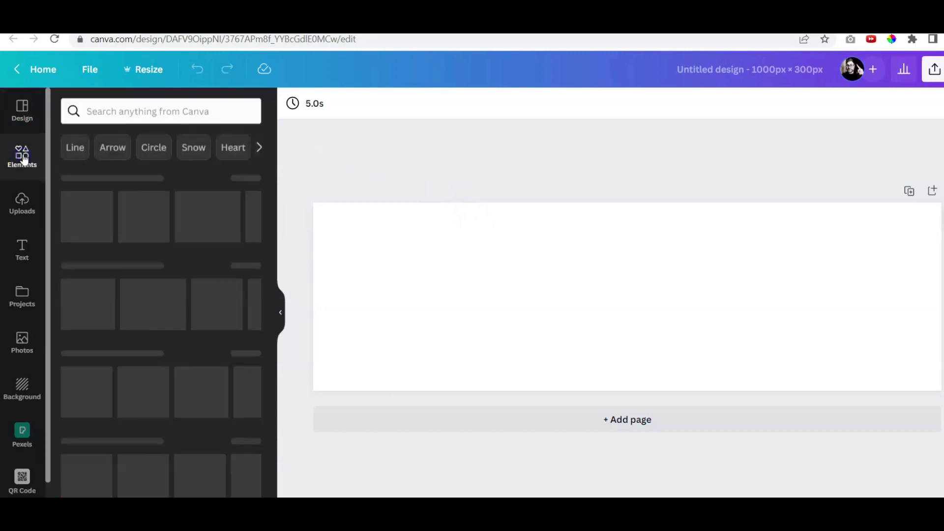
pyautogui.click(126, 106)
pyautogui.write('cat')
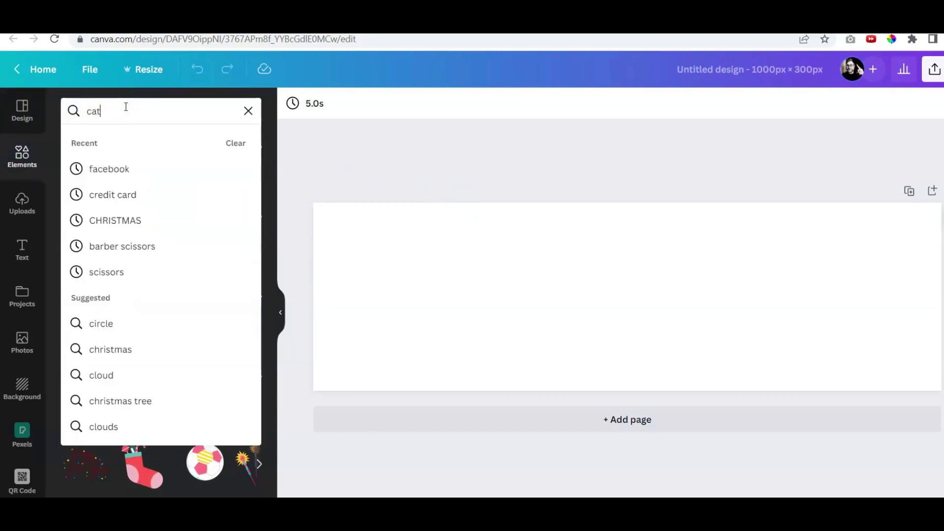
pyautogui.press('Return')
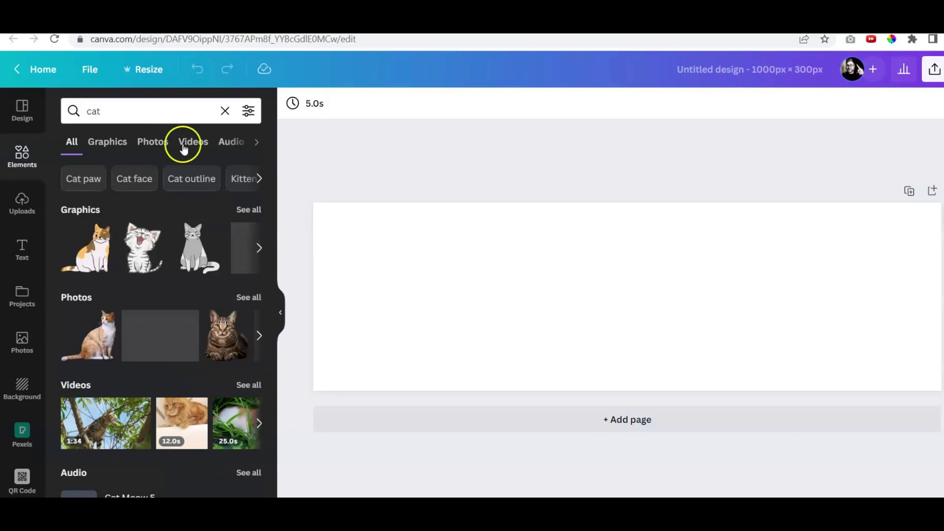
# Place tabby, calico and grey cat photos across the banner, then select the page.
pyautogui.click(223, 345)
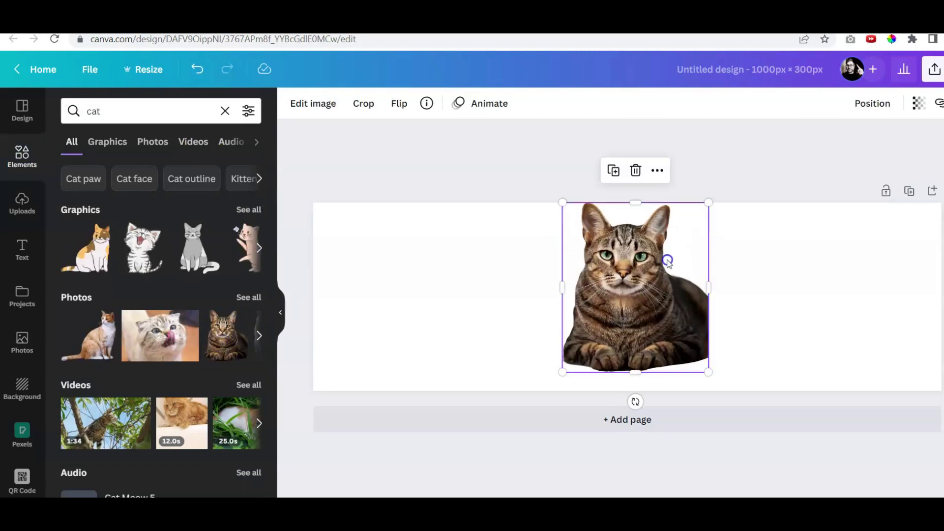
pyautogui.moveTo(666, 261); pyautogui.dragTo(927, 327)
pyautogui.click(91, 344)
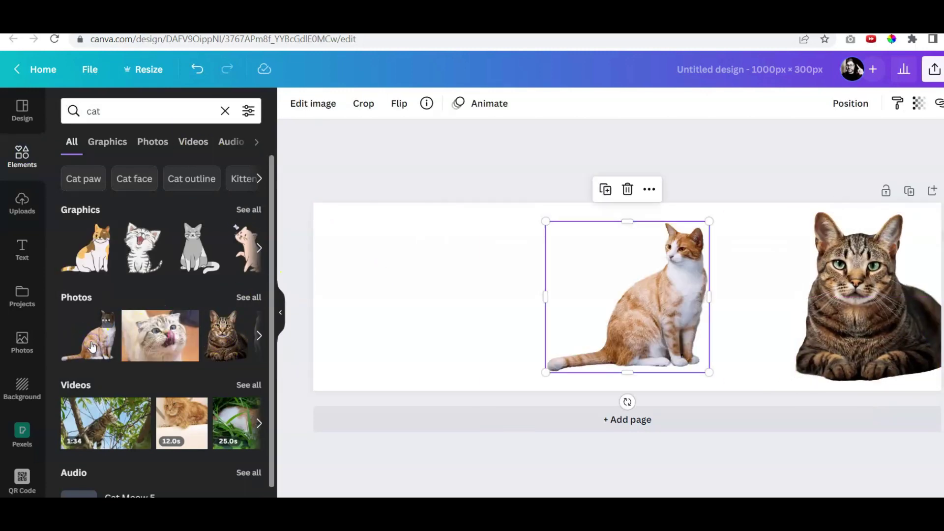
pyautogui.moveTo(625, 300); pyautogui.dragTo(401, 310)
pyautogui.click(249, 297)
pyautogui.moveTo(219, 347); pyautogui.dragTo(539, 344)
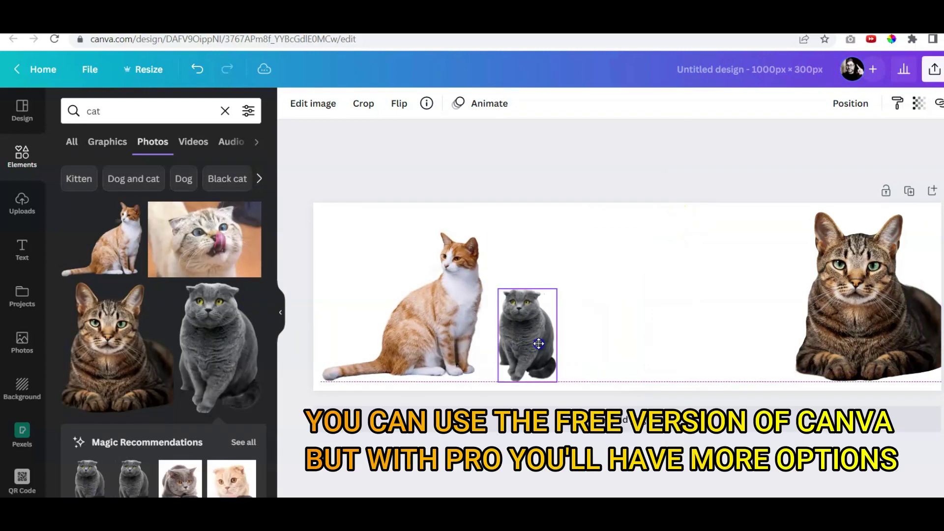
pyautogui.click(647, 309)
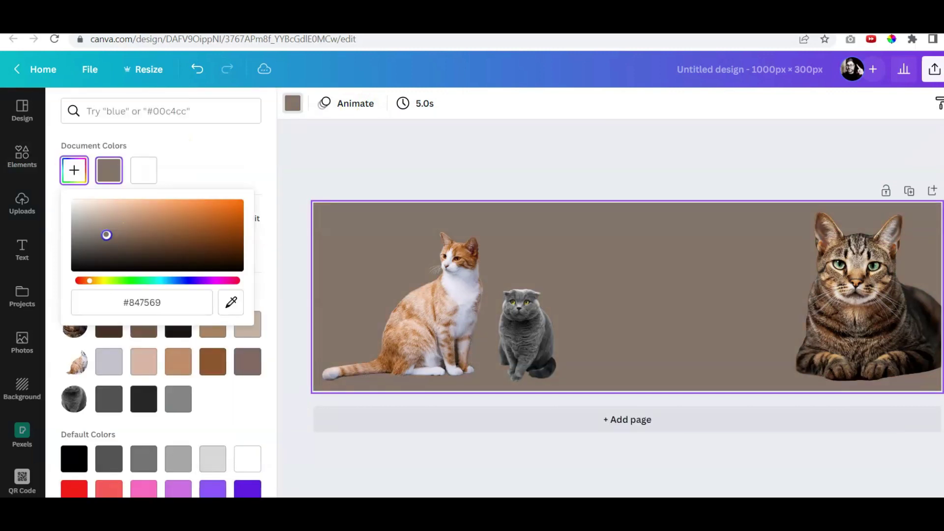
# Give the banner a tan background colour.
pyautogui.click(526, 340)
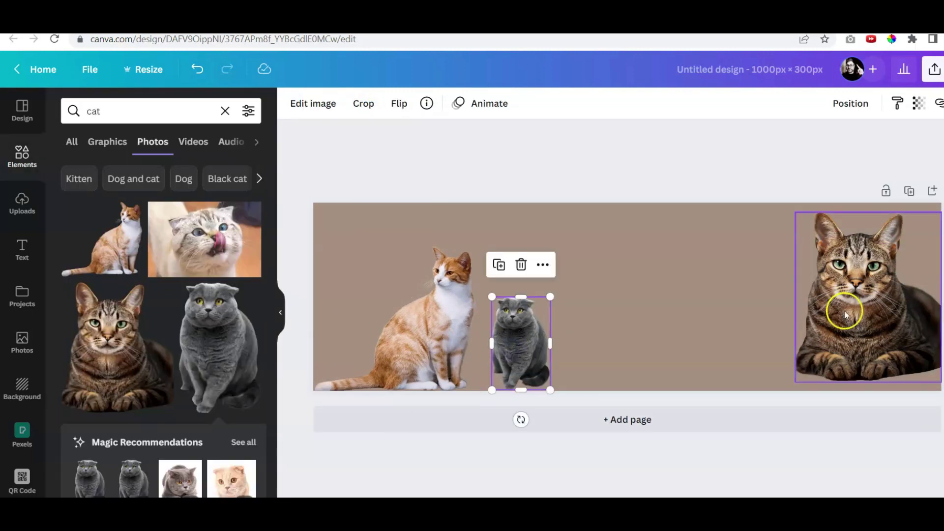
pyautogui.click(844, 312)
pyautogui.click(225, 111)
# Search elements for 'design' and add a zigzag graphic to the banner's upper left.
pyautogui.click(153, 108)
pyautogui.write('design')
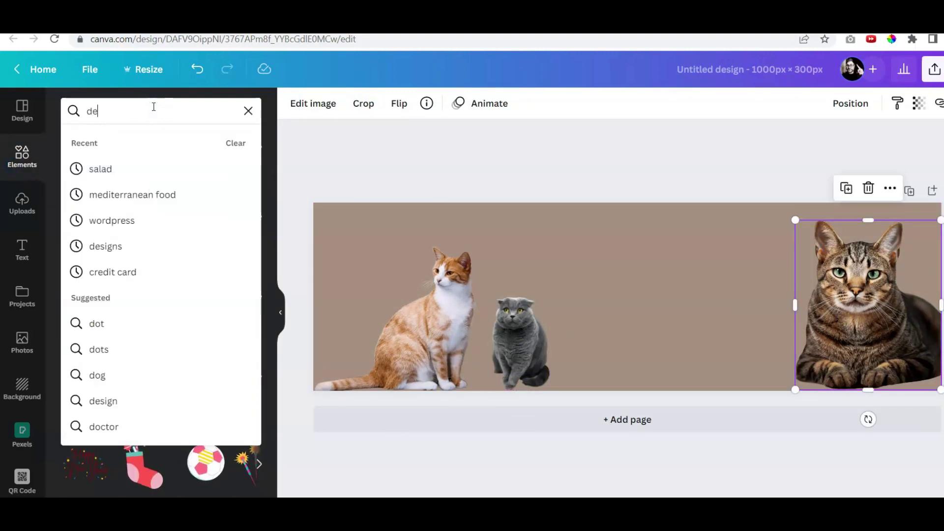
pyautogui.press('Return')
pyautogui.moveTo(86, 248); pyautogui.dragTo(435, 239)
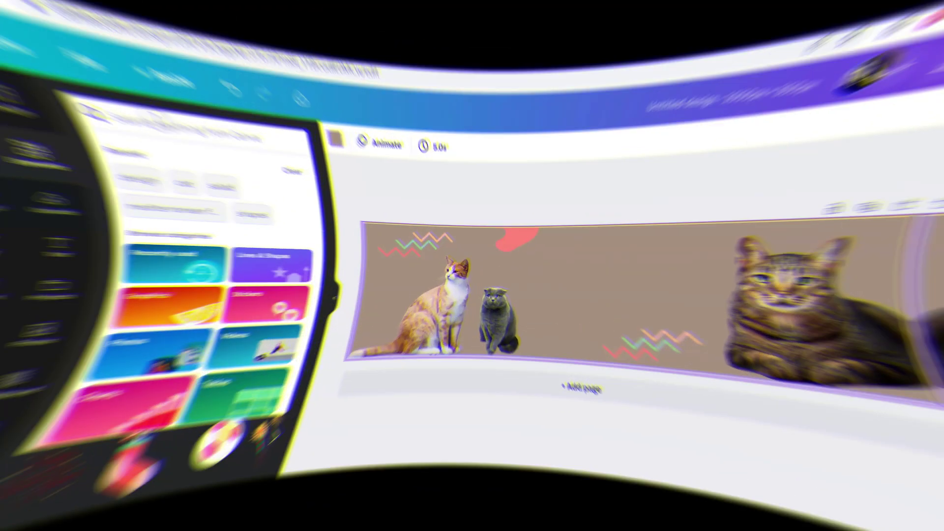
pyautogui.press('Return')
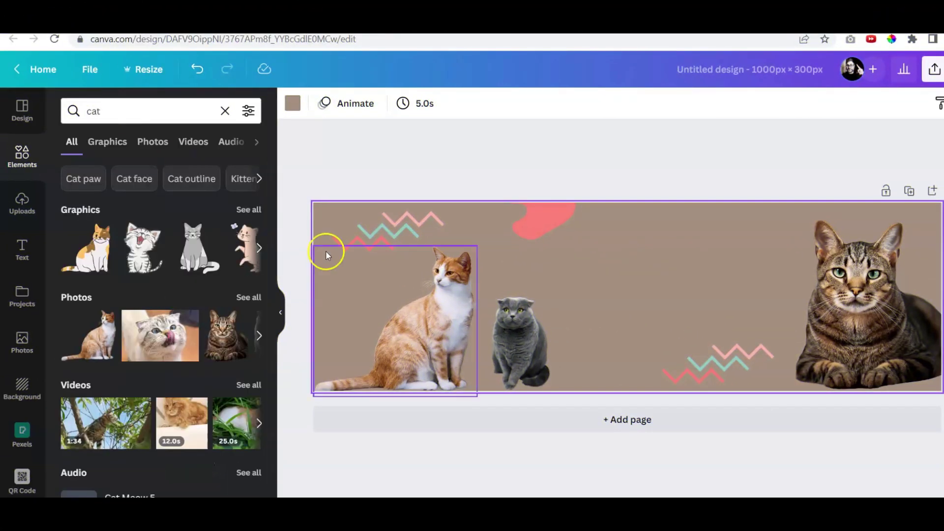
pyautogui.click(255, 297)
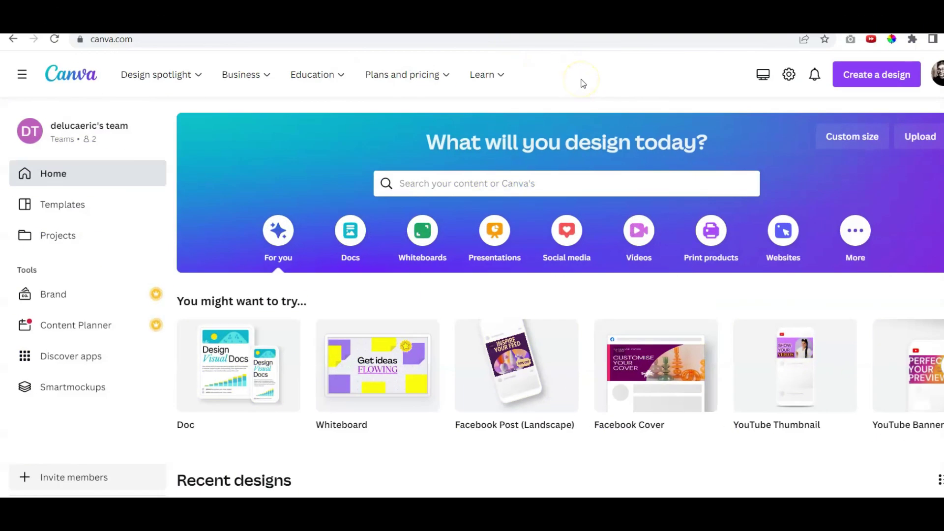
# Start a new custom-size Canva design of 324 × 324 px.
pyautogui.click(860, 81)
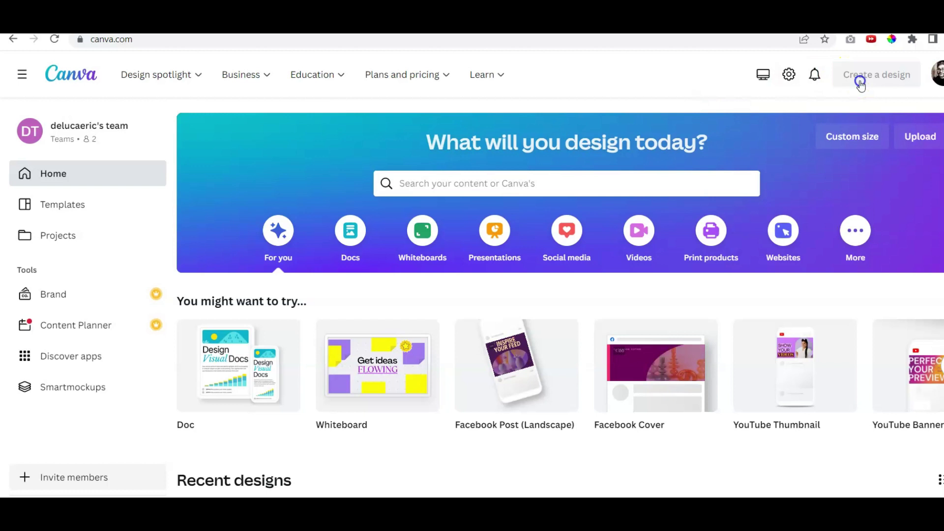
pyautogui.click(728, 412)
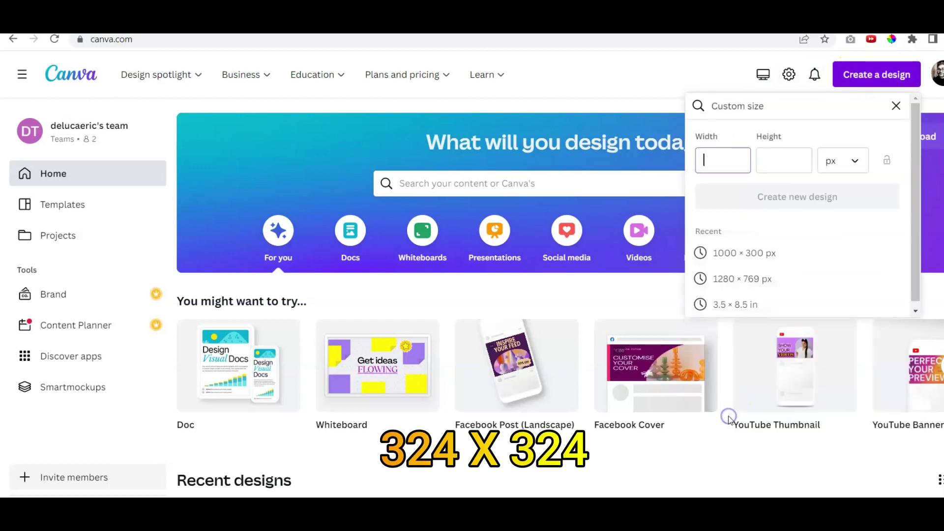
pyautogui.write('324')
pyautogui.press('Tab')
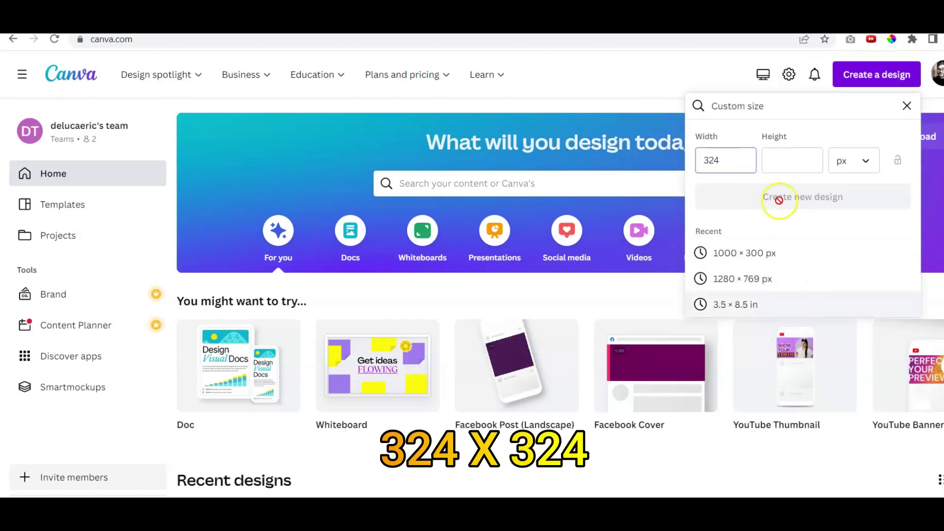
pyautogui.write('3')
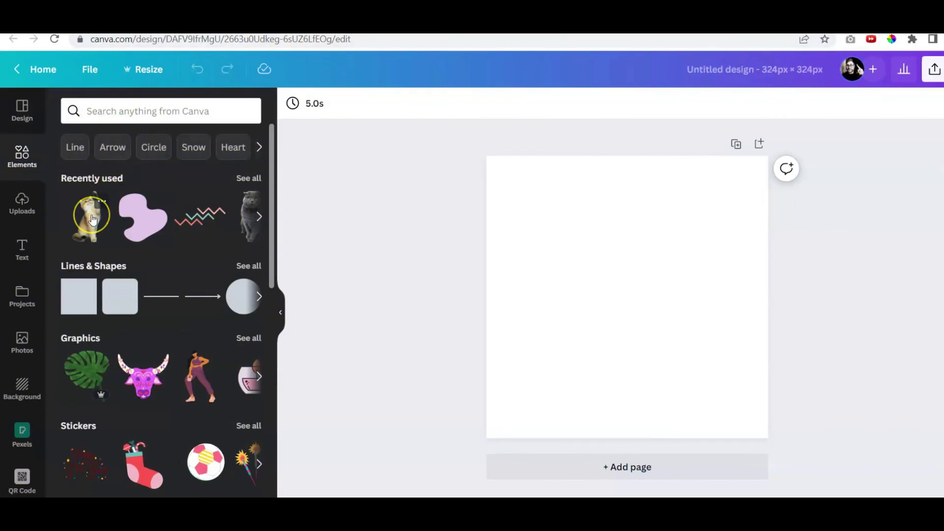
# Add the kitten photo to the avatar and set its background to tan.
pyautogui.click(91, 226)
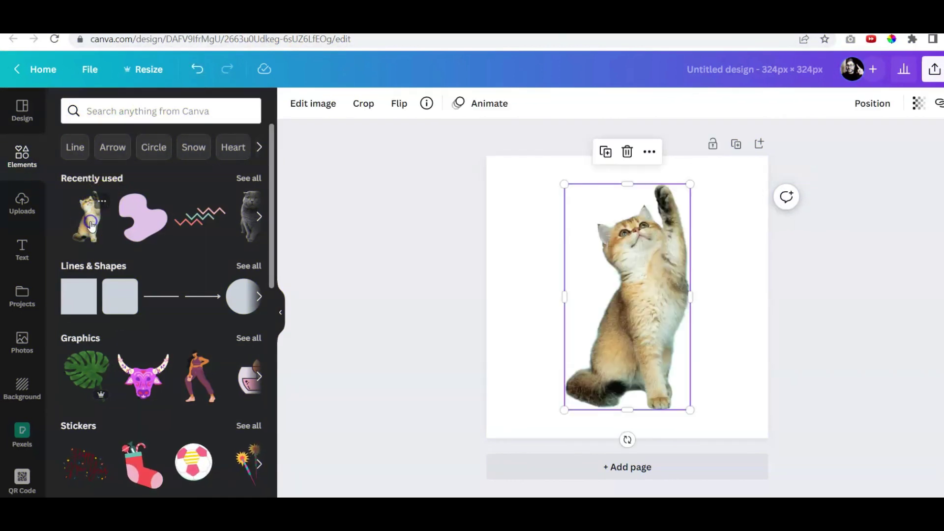
pyautogui.click(520, 220)
pyautogui.click(292, 104)
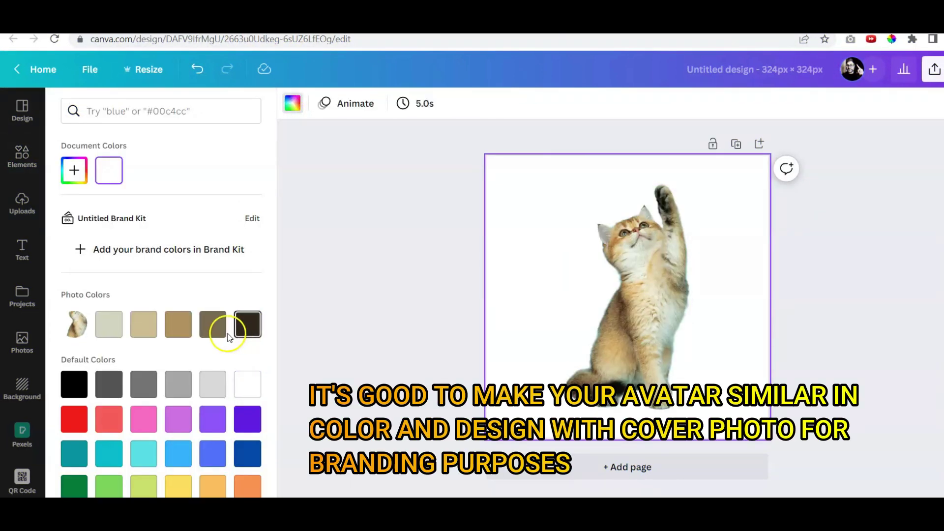
pyautogui.click(178, 325)
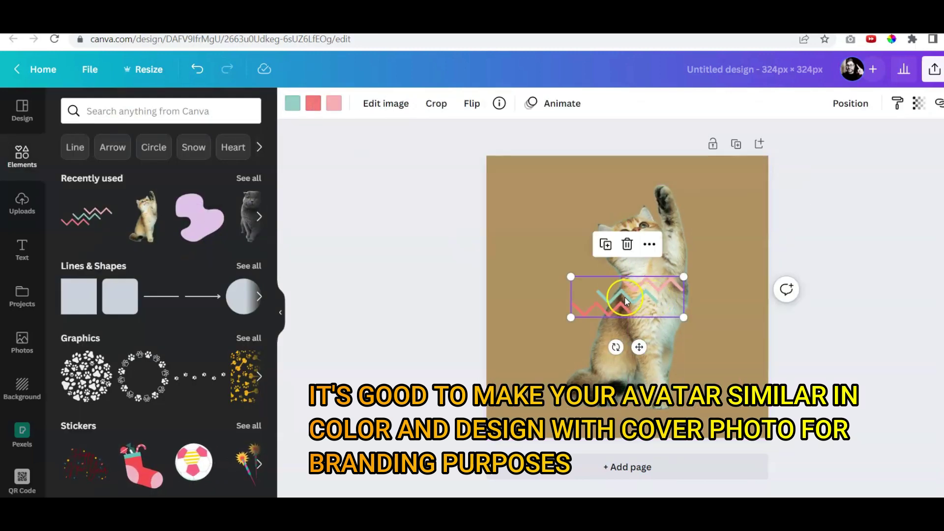
# Put a zigzag in the top-left corner, duplicate it, and reopen the avatar design.
pyautogui.moveTo(596, 297); pyautogui.dragTo(520, 183)
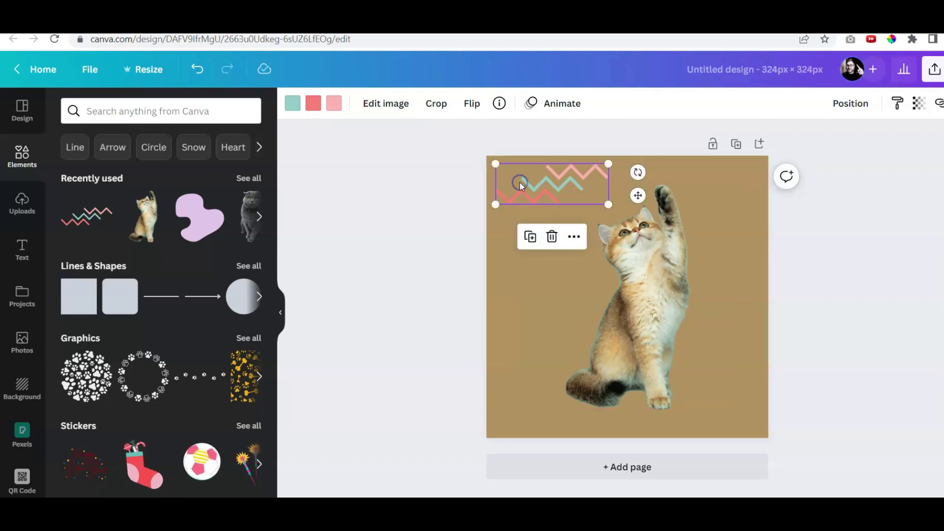
pyautogui.click(530, 237)
pyautogui.click(381, 152)
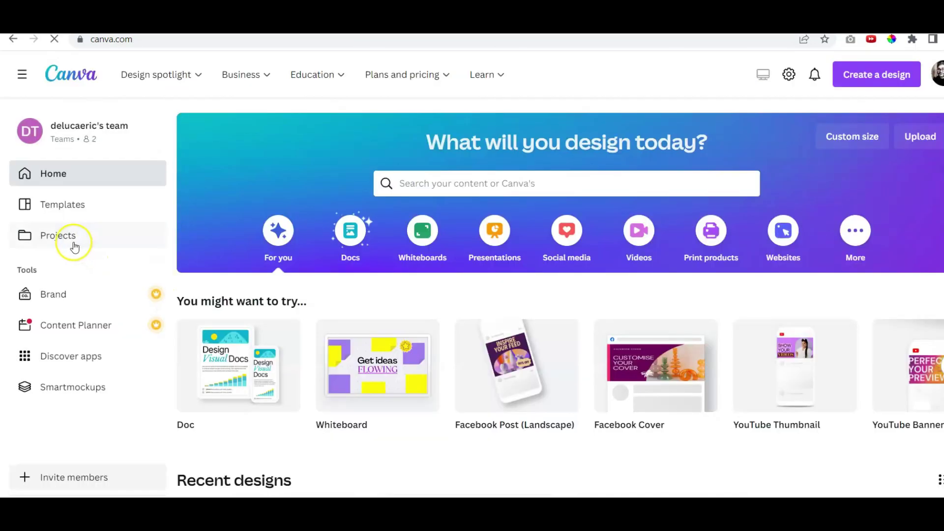
pyautogui.click(72, 243)
pyautogui.click(360, 325)
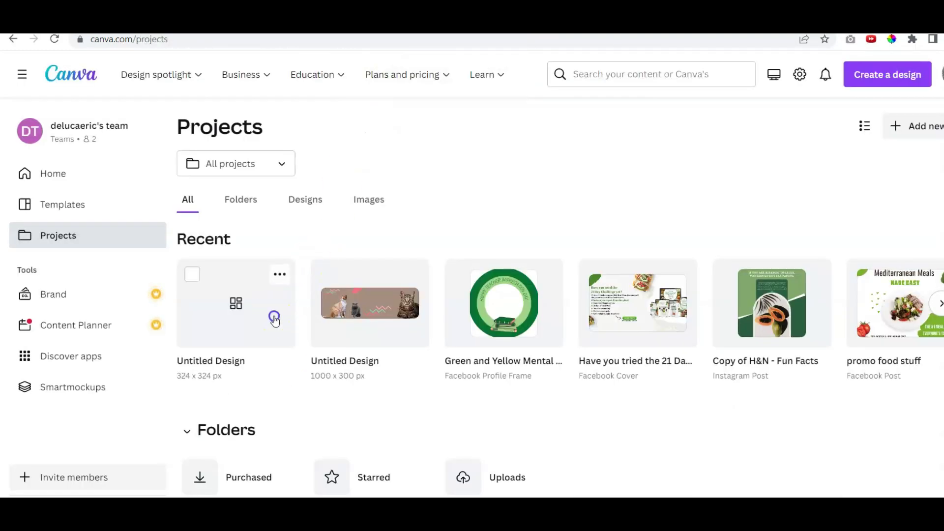
pyautogui.click(274, 319)
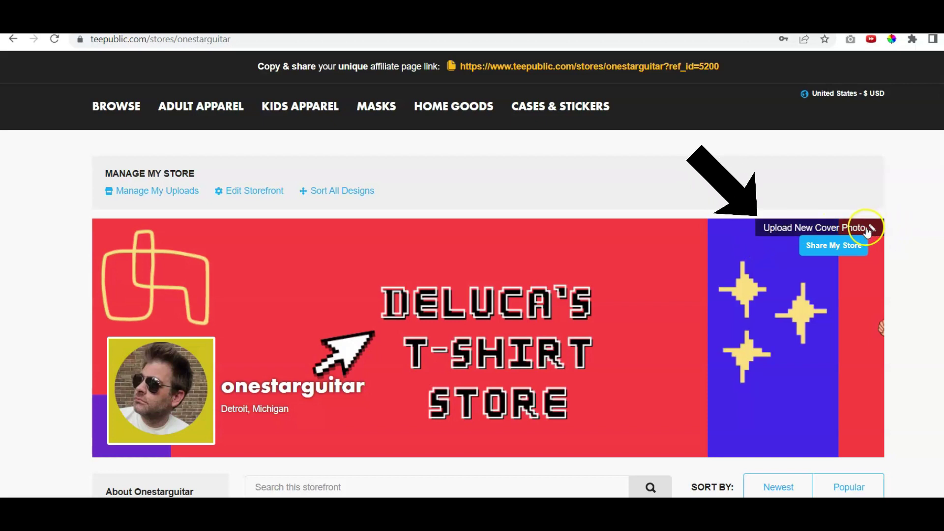
pyautogui.moveTo(190, 400)
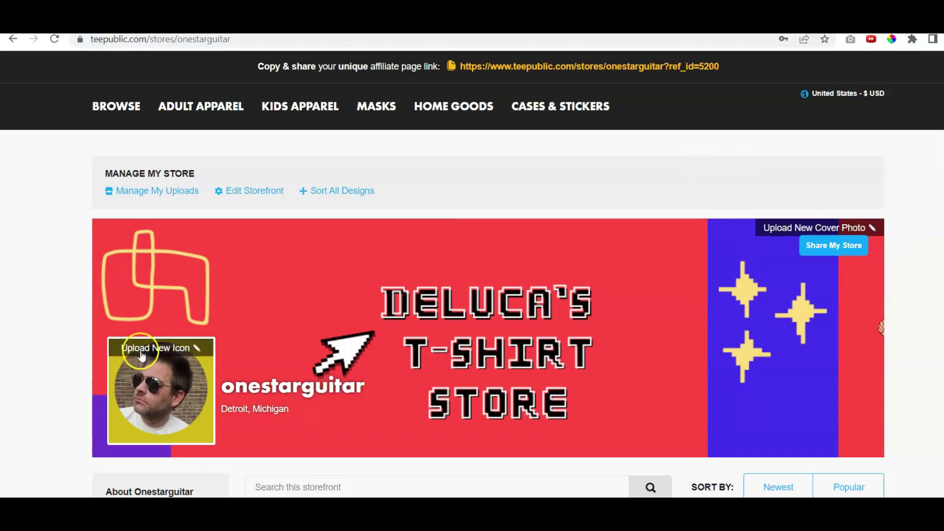